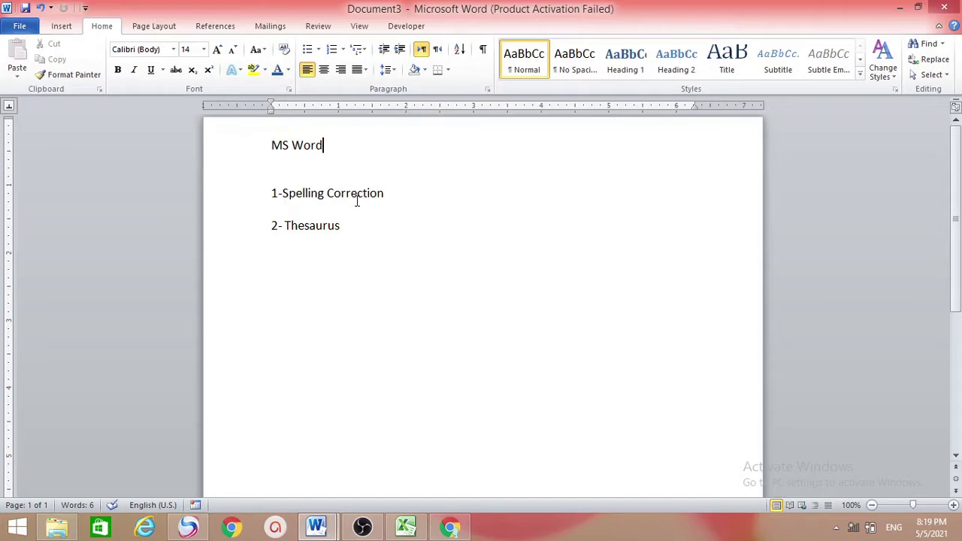
# - Start a new blank line directly after the '2- Thesaurus' heading
pyautogui.click(350, 230)
pyautogui.press('Return')
pyautogui.press('Return')
# - Enter =rand() to generate three paragraphs of sample text, bringing the document to 191 words
pyautogui.write('=')
pyautogui.write('rand')
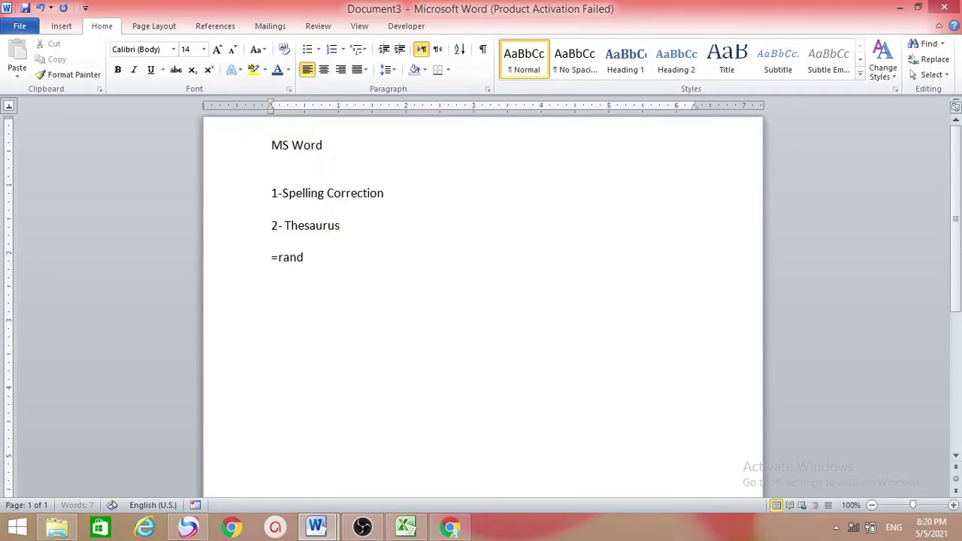
pyautogui.write('()')
pyautogui.press('Return')
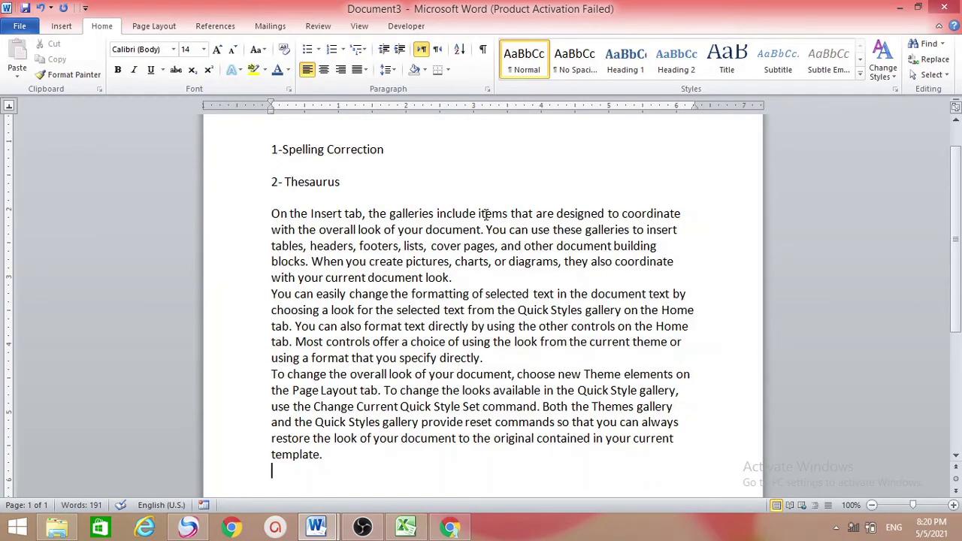
# - Misspell 'that', 'text', 'document' and 'new' as 'tat', 'tet', 'documnt' and 'nw'
pyautogui.moveTo(475, 214); pyautogui.dragTo(503, 214)
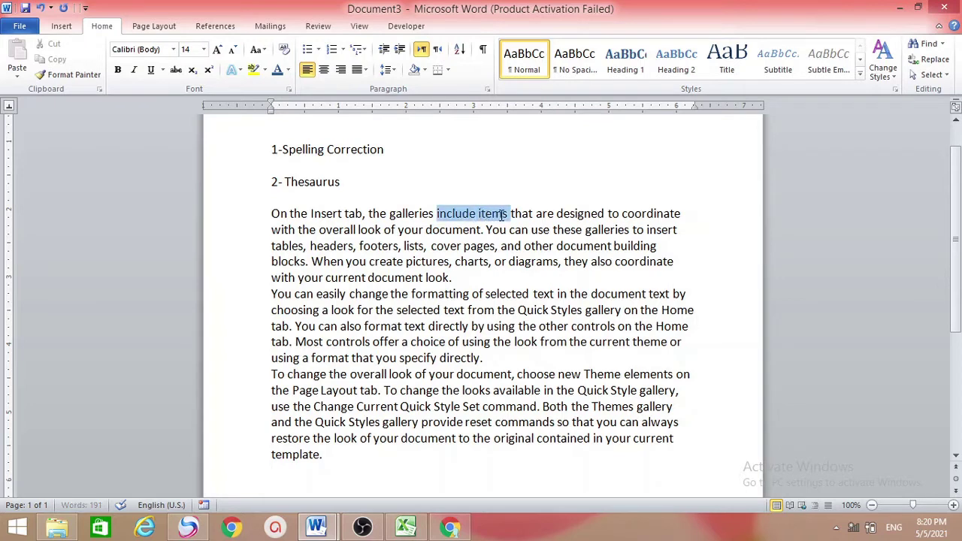
pyautogui.click(522, 213)
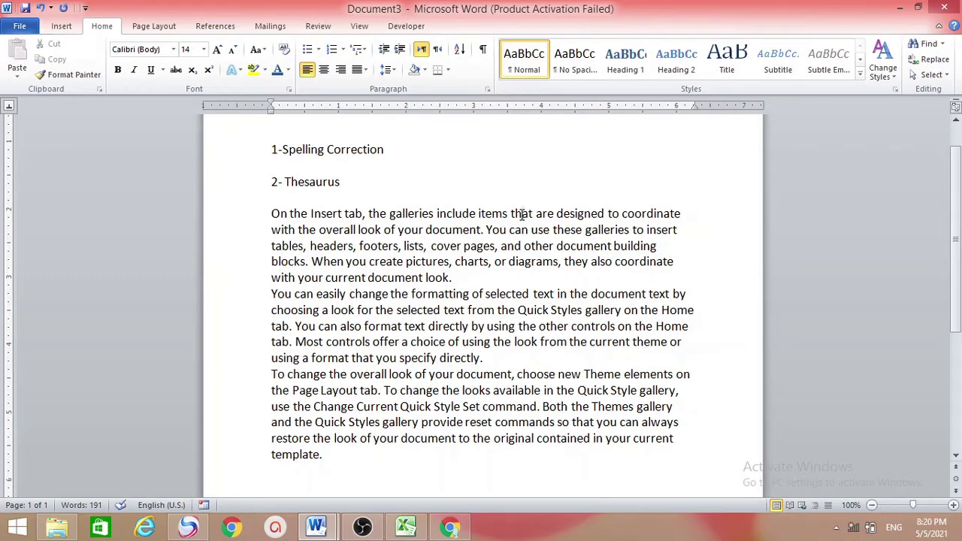
pyautogui.press('BackSpace')
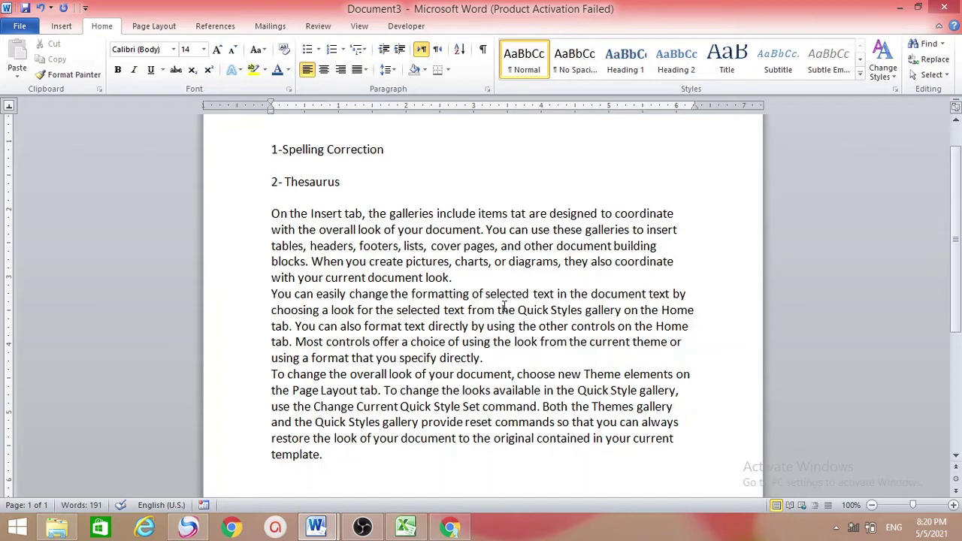
pyautogui.click(550, 294)
pyautogui.press('BackSpace')
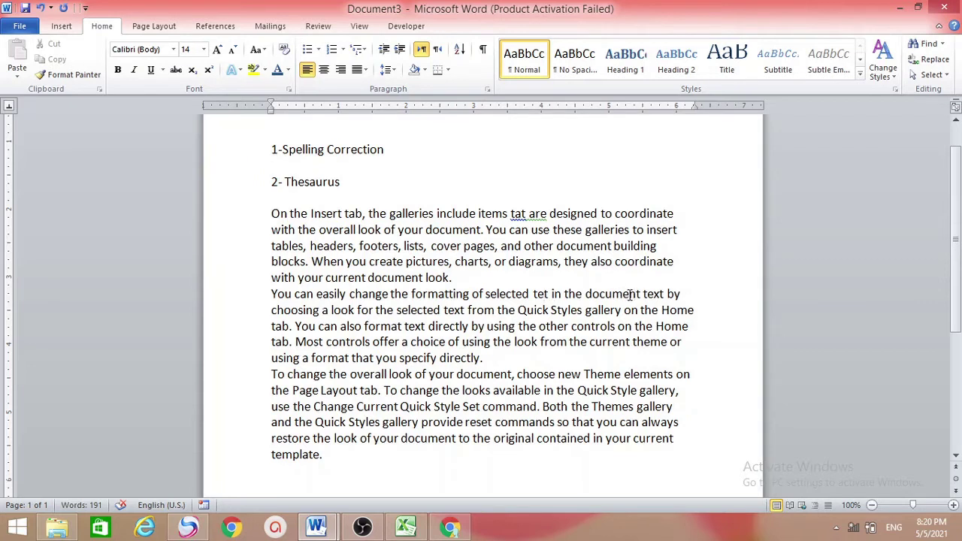
pyautogui.click(630, 294)
pyautogui.press('BackSpace')
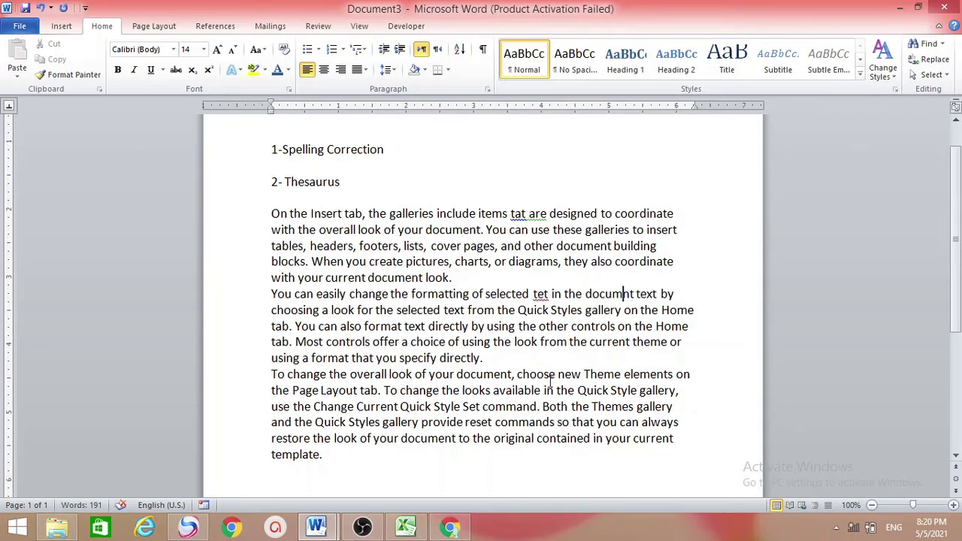
pyautogui.click(572, 374)
pyautogui.press('BackSpace')
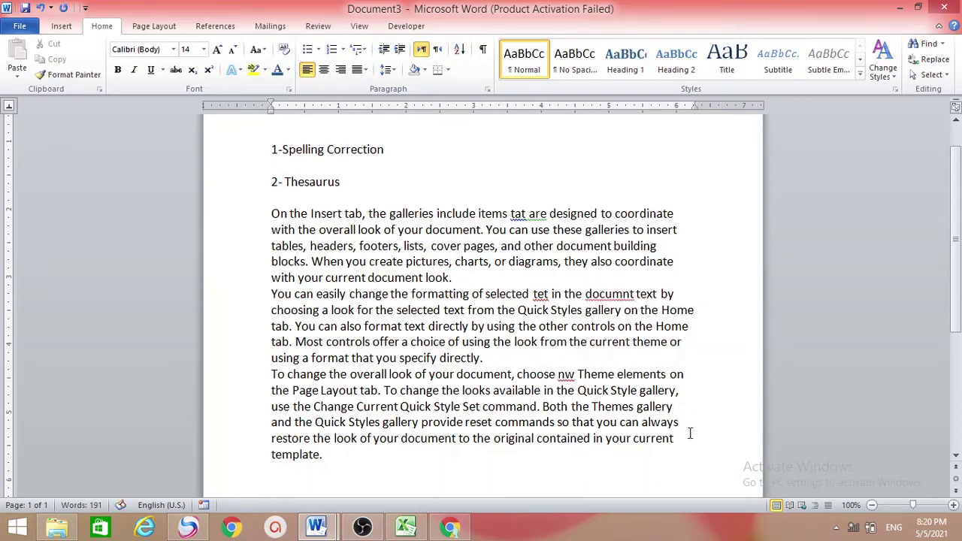
pyautogui.click(689, 433)
# - Use Review > Spelling & Grammar to change tat, tet, documnt and nw to that, text, document, new
pyautogui.click(317, 27)
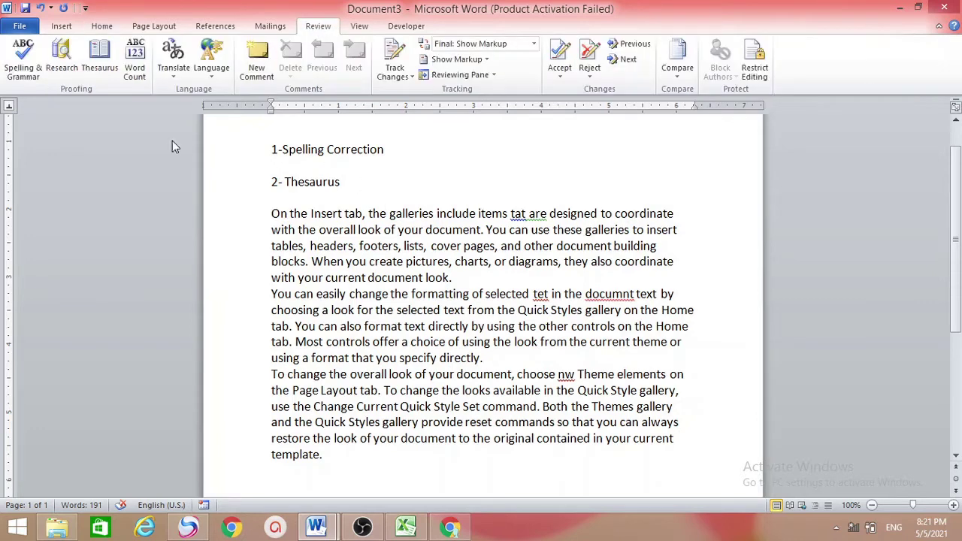
pyautogui.click(22, 71)
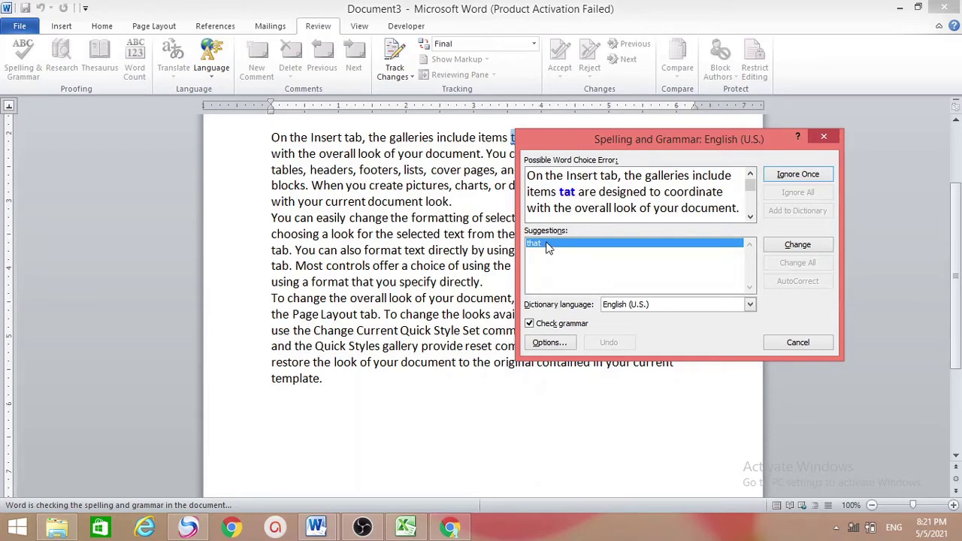
pyautogui.click(797, 245)
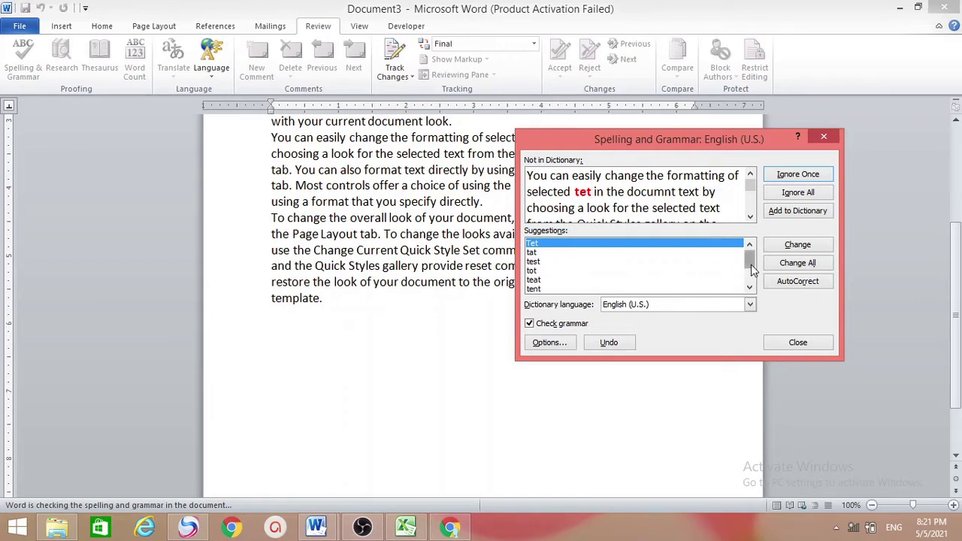
pyautogui.scroll(-1, 752, 269)
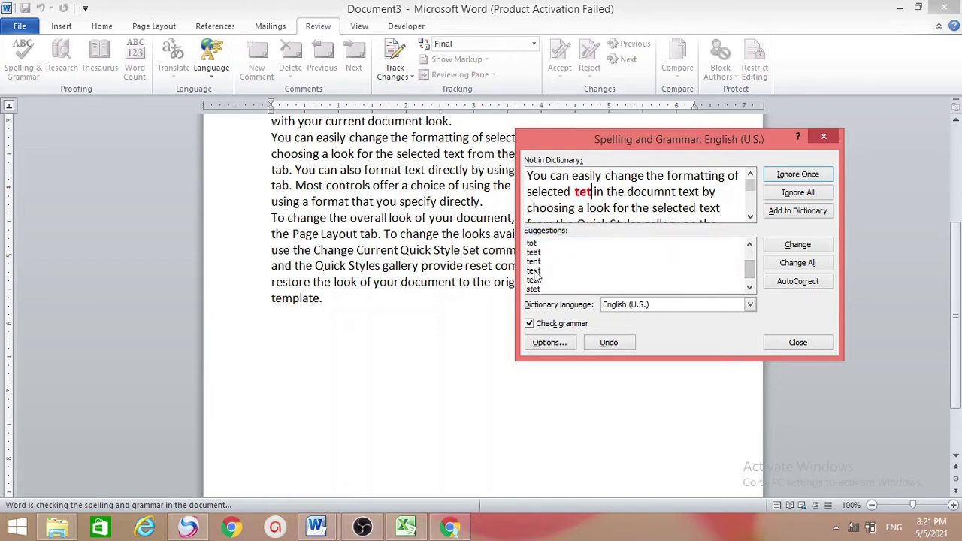
pyautogui.click(535, 270)
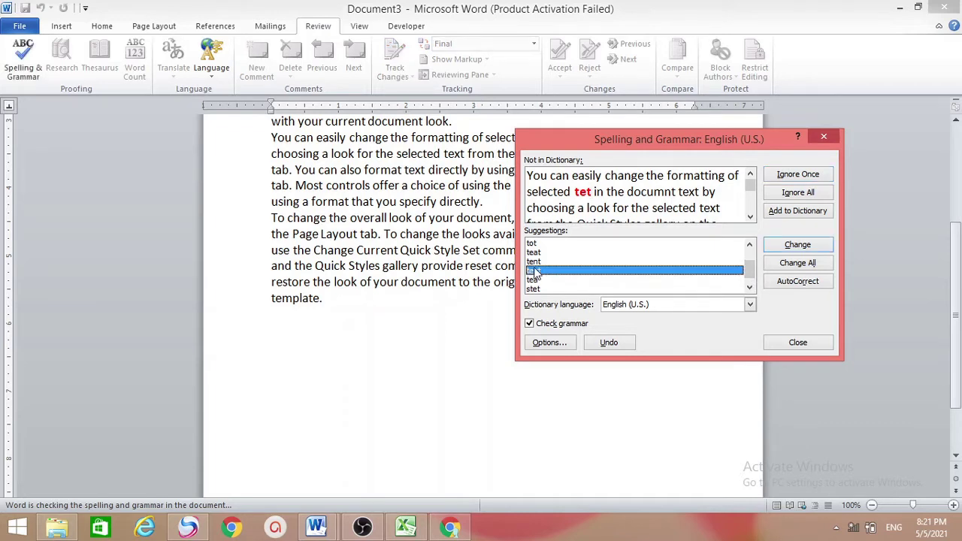
pyautogui.click(799, 245)
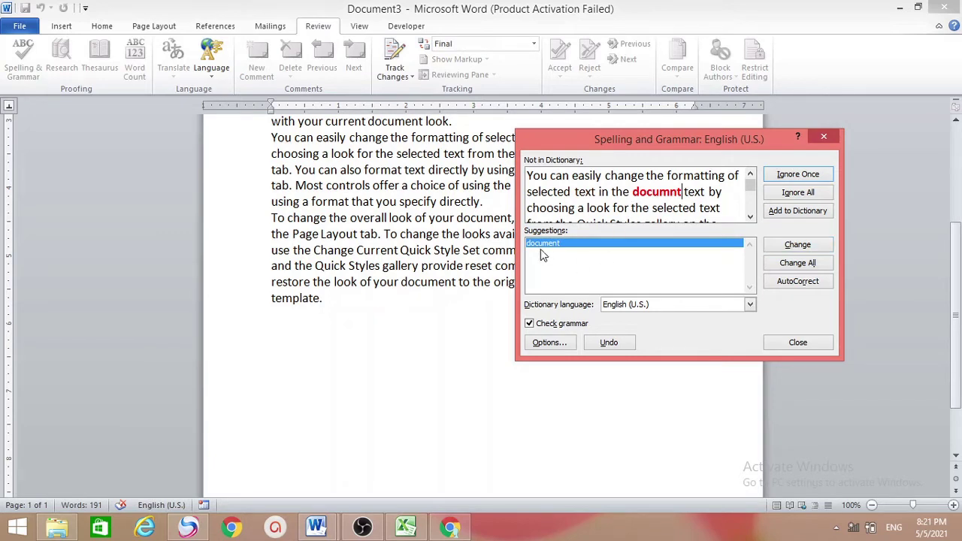
pyautogui.click(783, 252)
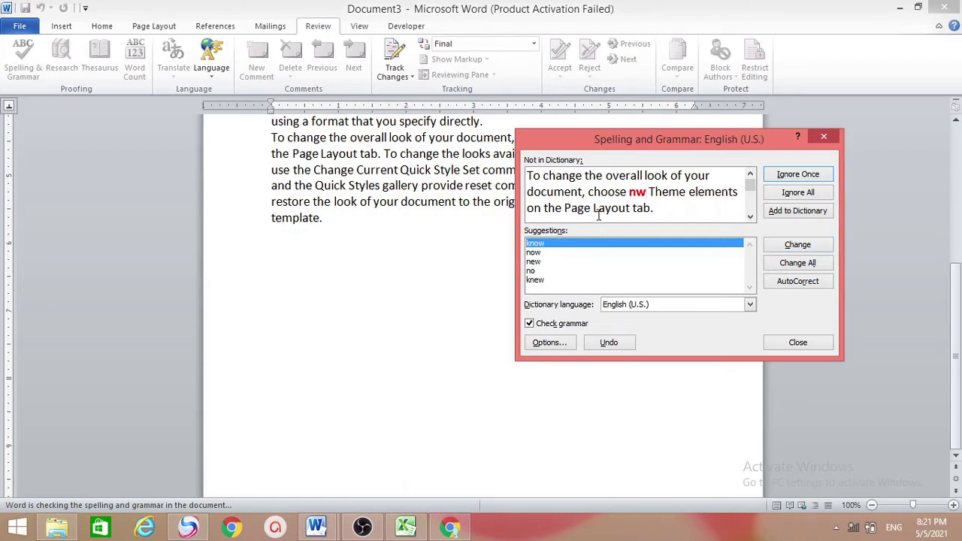
pyautogui.click(534, 261)
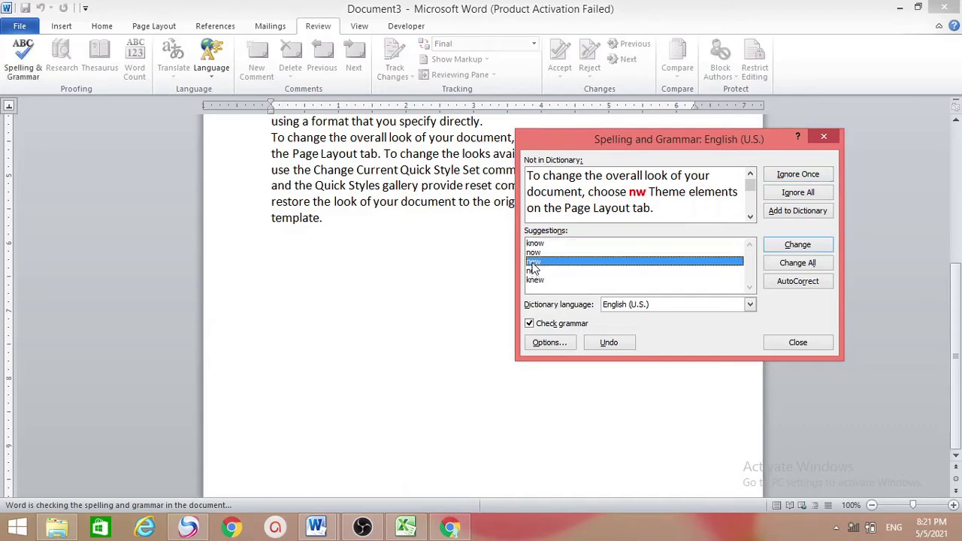
pyautogui.click(796, 245)
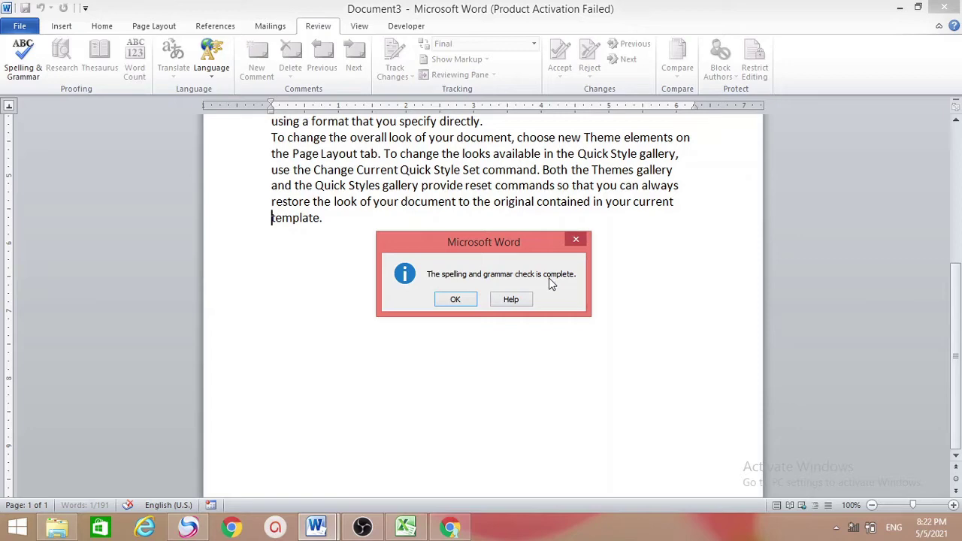
# - Dismiss the check-complete message, then misspell 'the' as 'te' and 'Insert' as 'Inert'
pyautogui.click(458, 298)
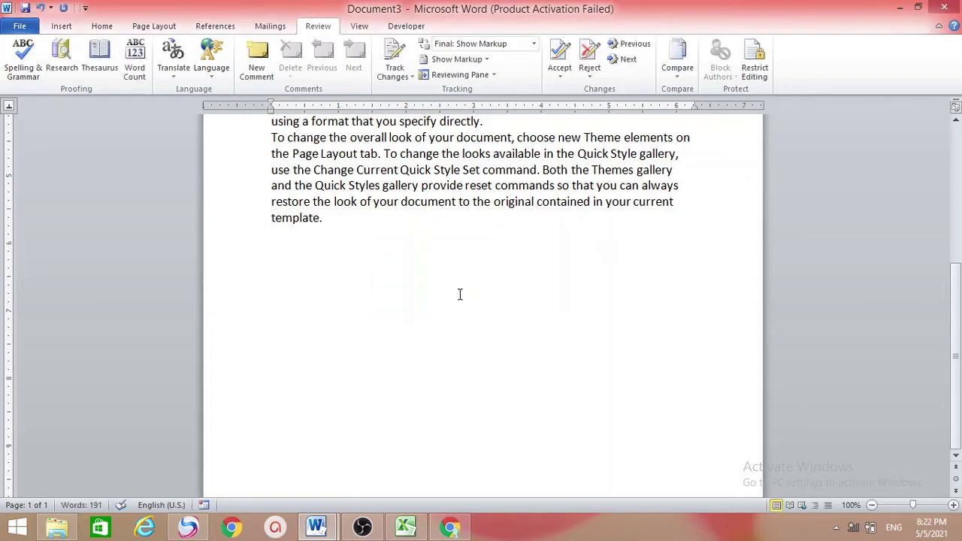
pyautogui.moveTo(956, 338); pyautogui.dragTo(958, 238)
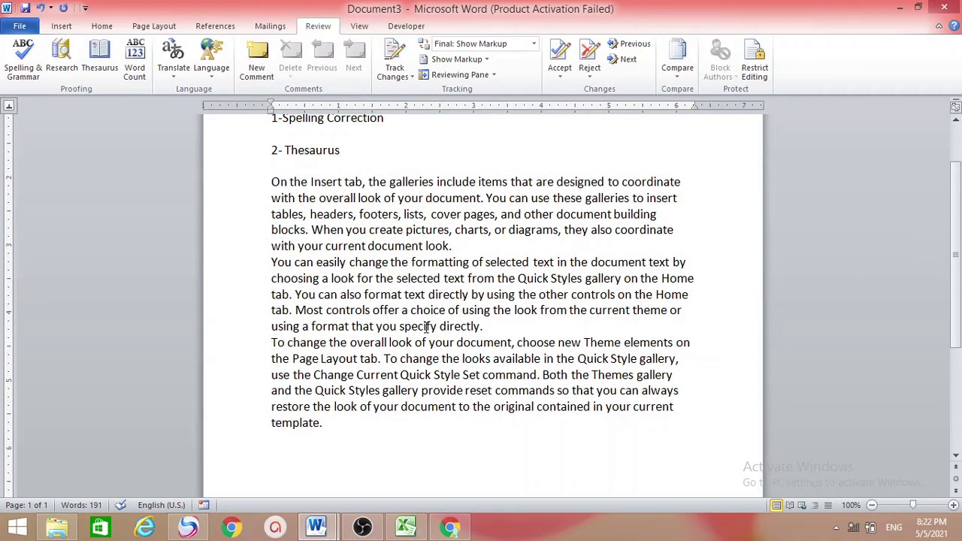
pyautogui.click(381, 182)
pyautogui.press('BackSpace')
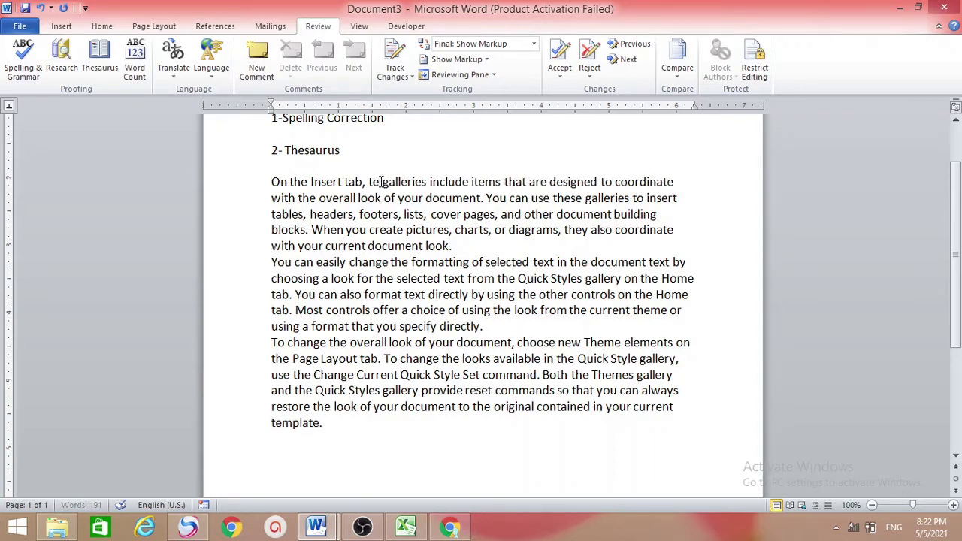
pyautogui.click(326, 181)
pyautogui.press('BackSpace')
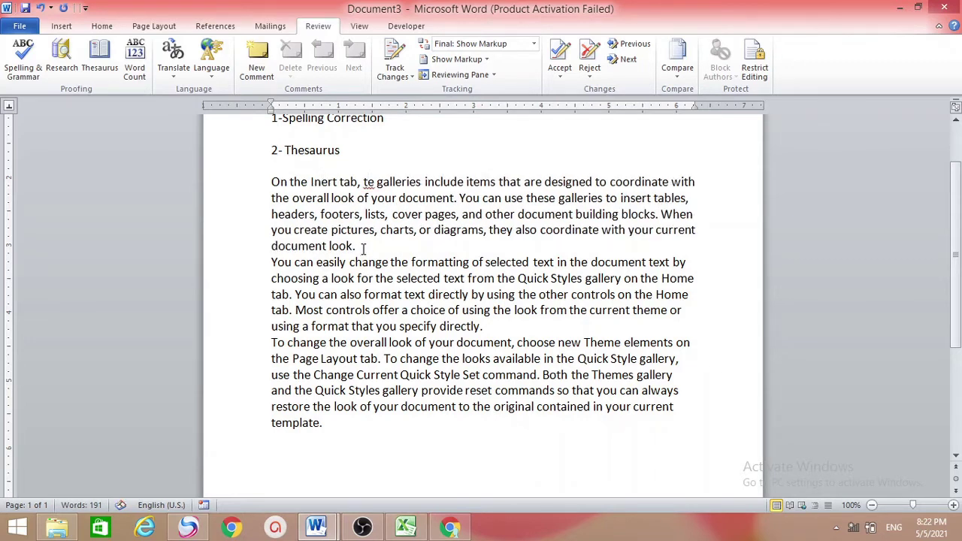
# - Correct 'Inert' back to 'Insert' and misspell 'also' as 'aso'
pyautogui.click(321, 182)
pyautogui.write('se')
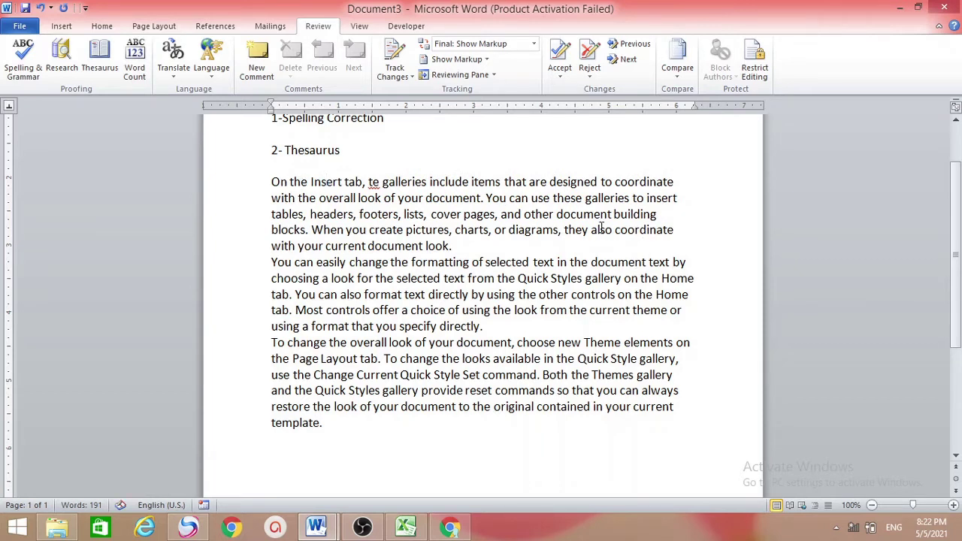
pyautogui.click(600, 229)
pyautogui.press('BackSpace')
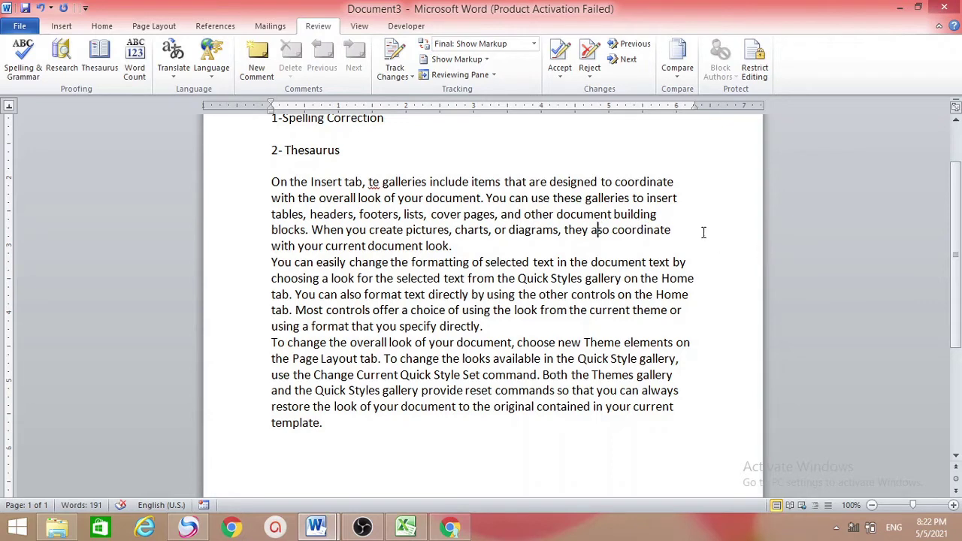
pyautogui.click(704, 233)
# - Replace the flagged 'te' with the suggestion 'the' from the right-click menu
pyautogui.rightClick(372, 182)
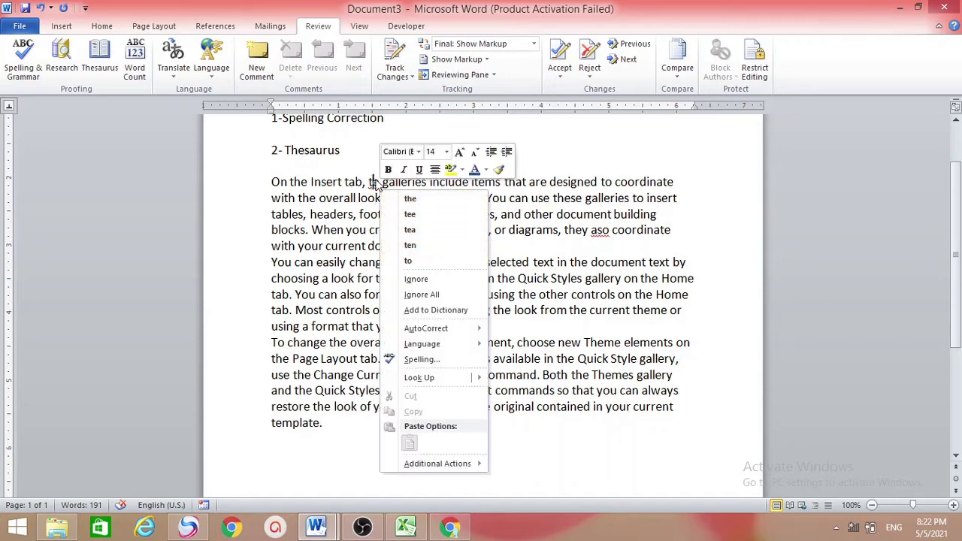
pyautogui.click(411, 198)
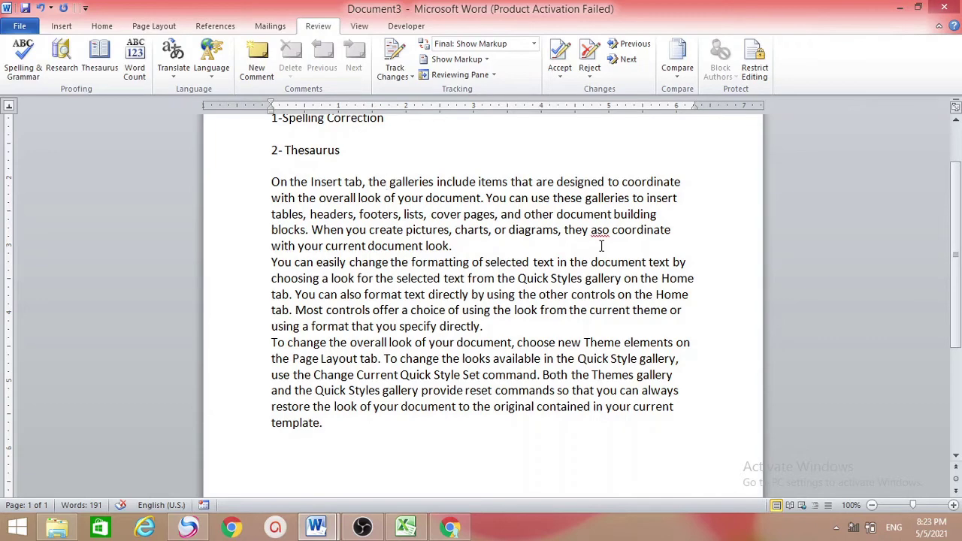
# - Run the F7 spelling check and accept 'also' as the correction for 'aso'
pyautogui.press('F7')
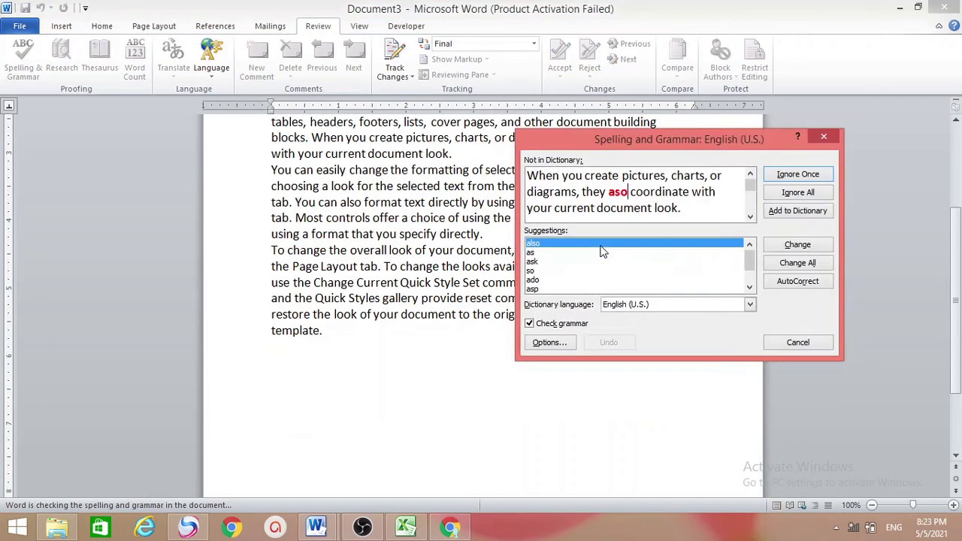
pyautogui.click(798, 248)
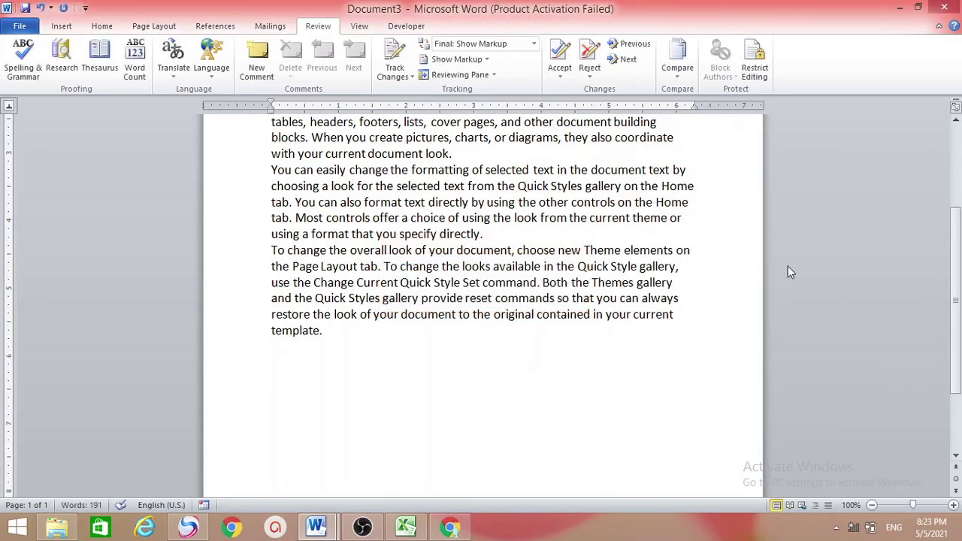
pyautogui.moveTo(959, 229); pyautogui.dragTo(958, 134)
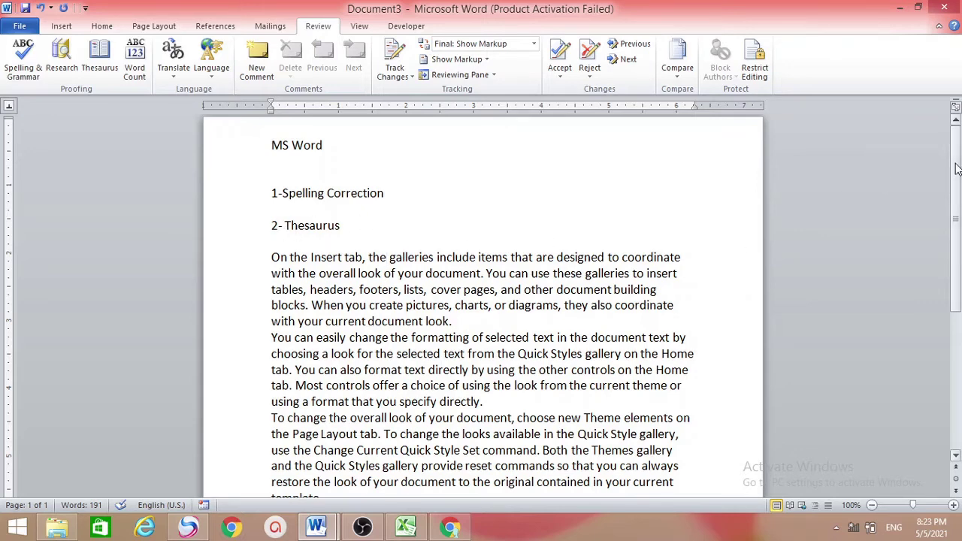
# - Type 'You are very honest person' on the empty line below 'template.'
pyautogui.moveTo(956, 169); pyautogui.dragTo(956, 310)
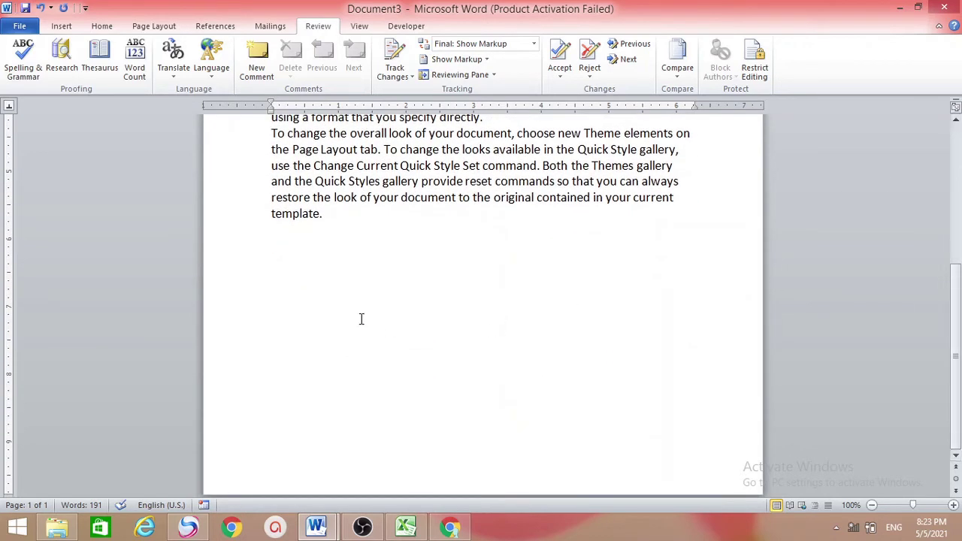
pyautogui.click(349, 297)
pyautogui.write('your')
pyautogui.press('BackSpace')
pyautogui.write('are very honest')
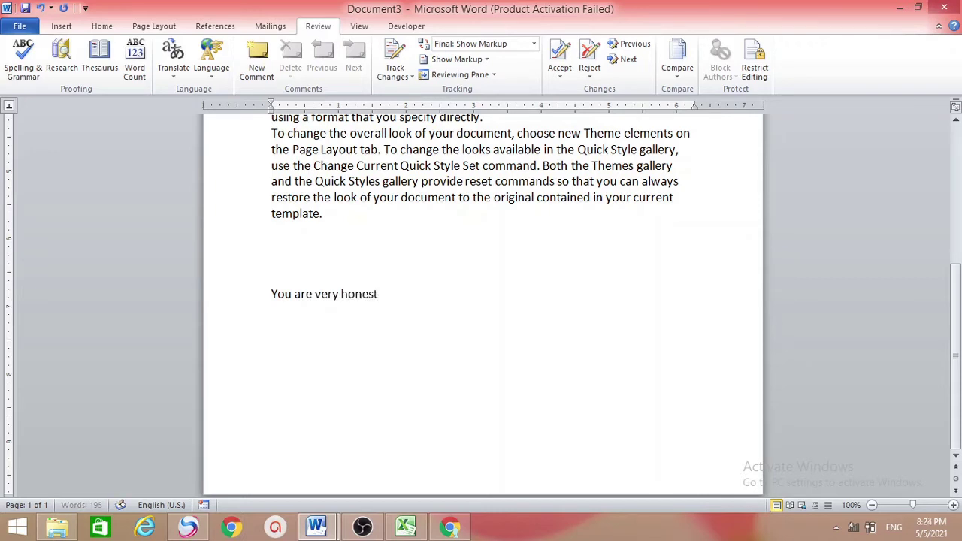
pyautogui.write(' person')
# - Look up 'honest' in the Thesaurus and insert the synonym 'truthful' in its place
pyautogui.click(100, 73)
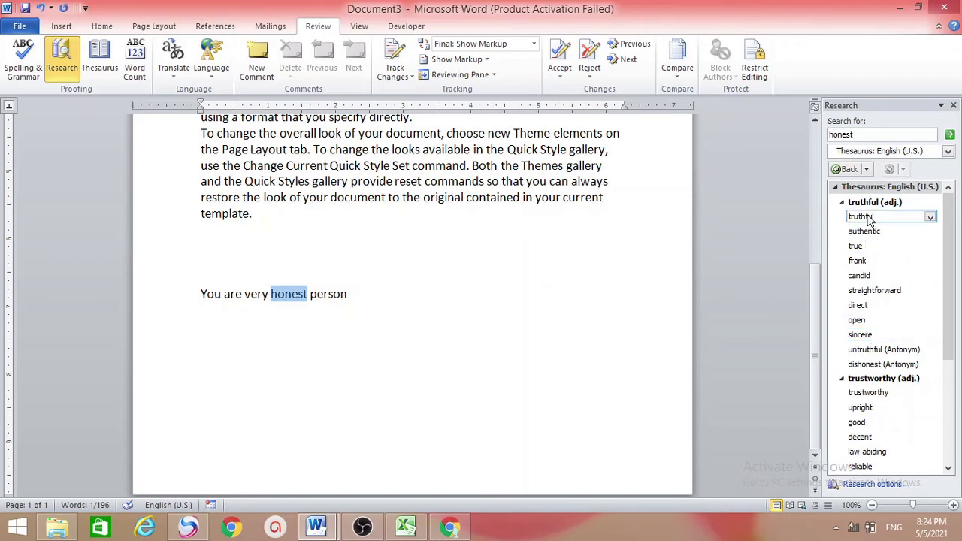
pyautogui.click(930, 218)
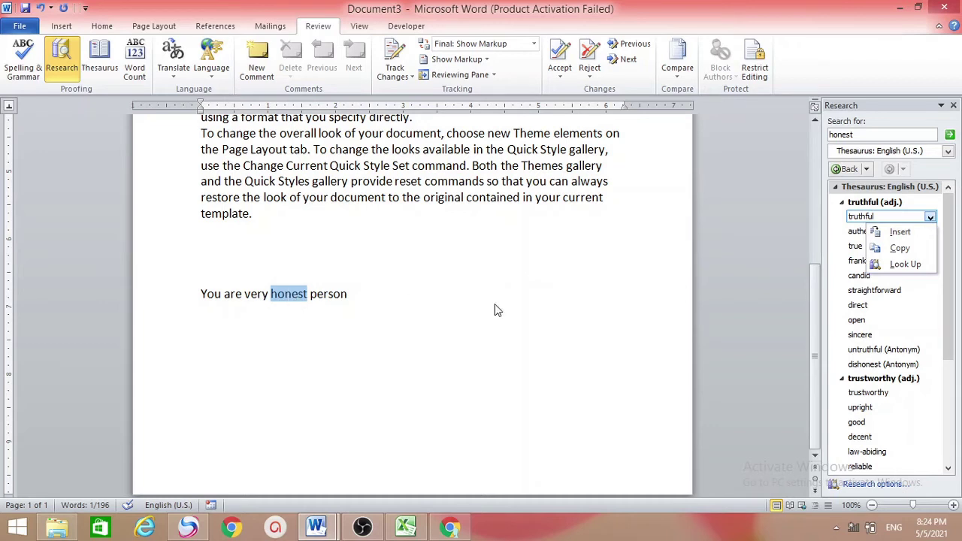
pyautogui.click(913, 239)
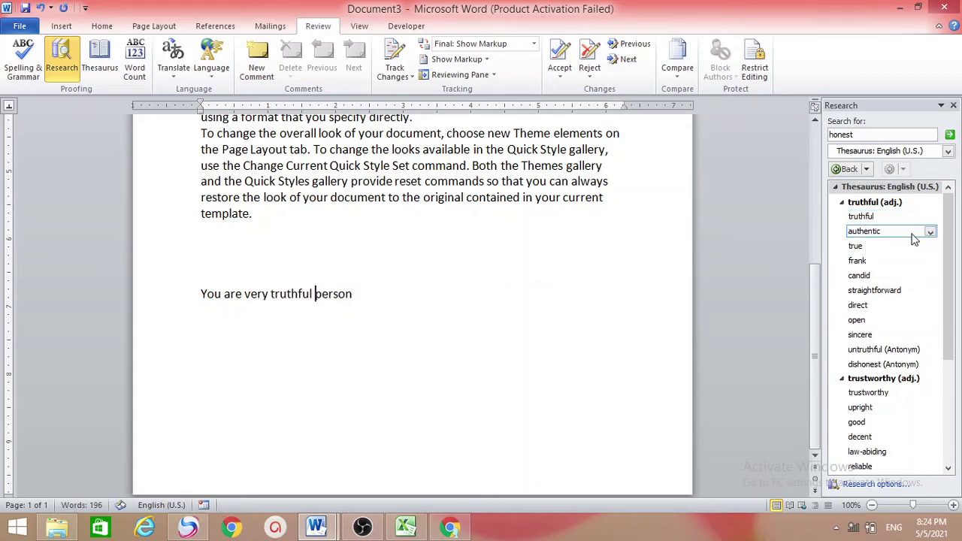
pyautogui.click(317, 319)
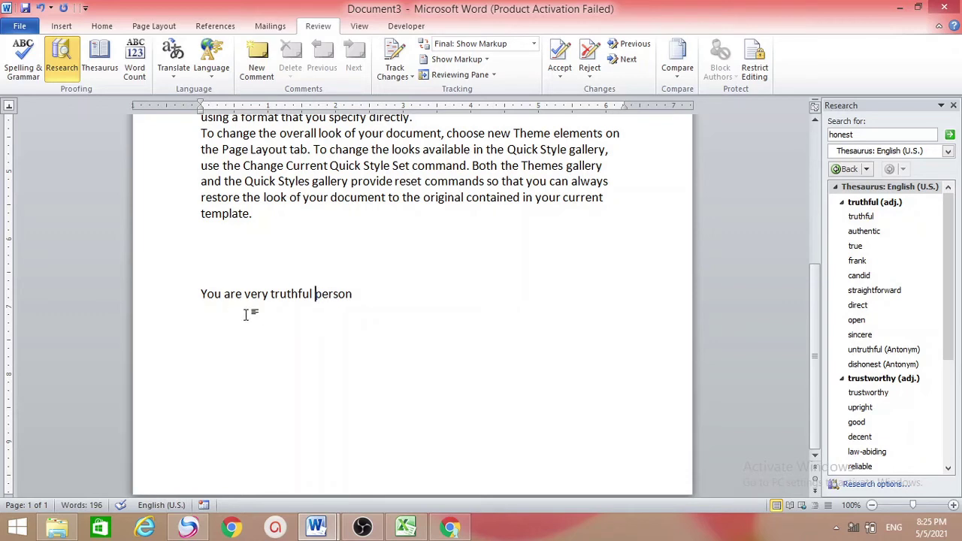
# - Add a new line reading 'Today is sunny day' below the 'truthful' sentence
pyautogui.click(363, 293)
pyautogui.press('Return')
pyautogui.write('Today is sunny da')
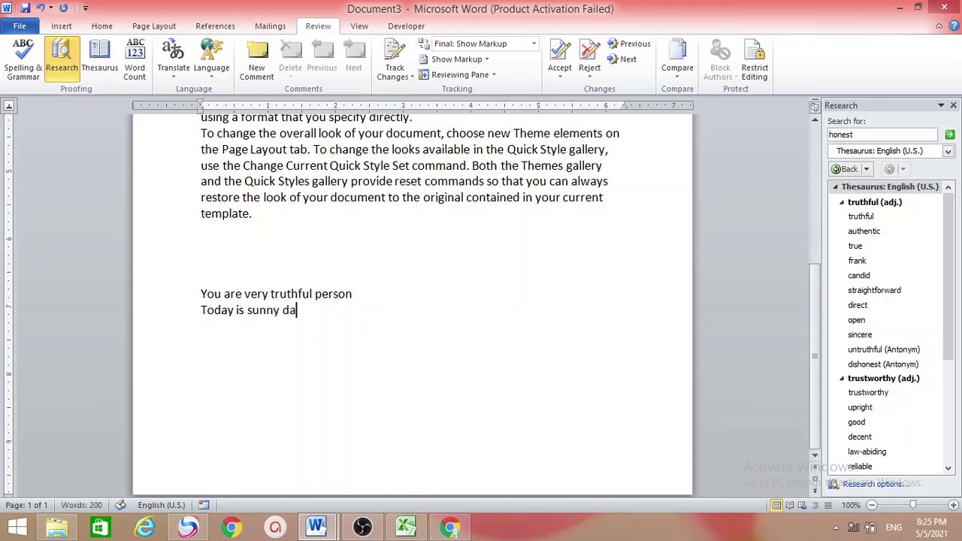
pyautogui.write('y')
# - Replace 'sunny' with the thesaurus synonym 'bright'
pyautogui.click(100, 74)
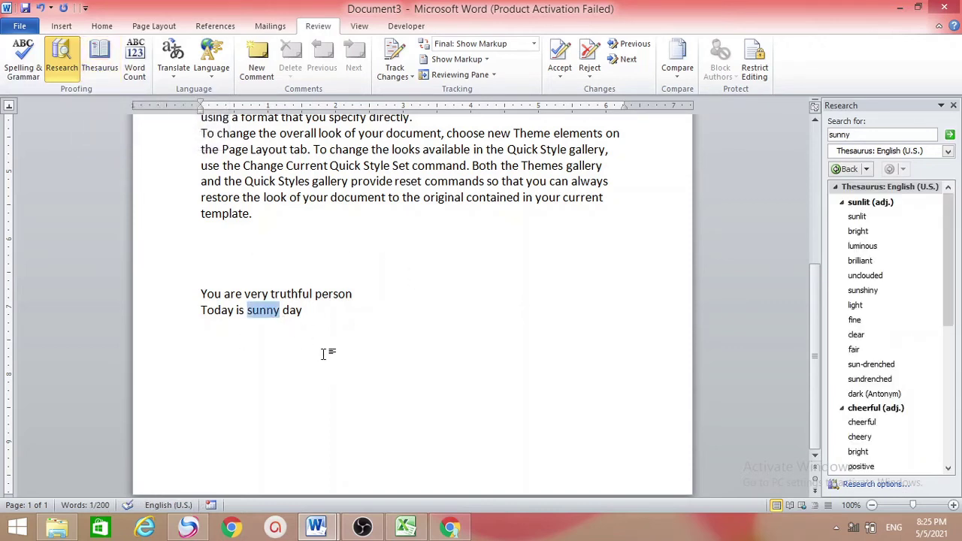
pyautogui.moveTo(846, 224)
pyautogui.click(930, 233)
pyautogui.click(902, 245)
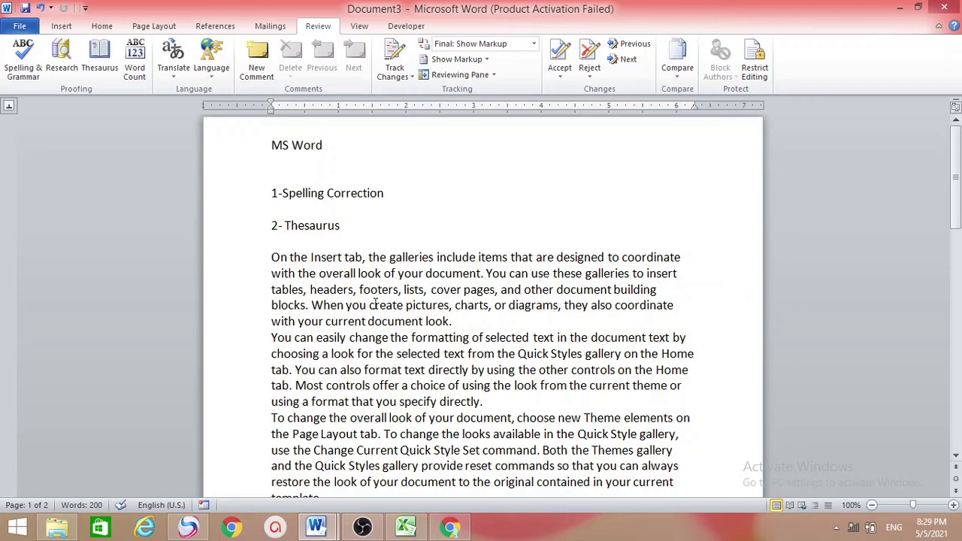
pyautogui.click(92, 511)
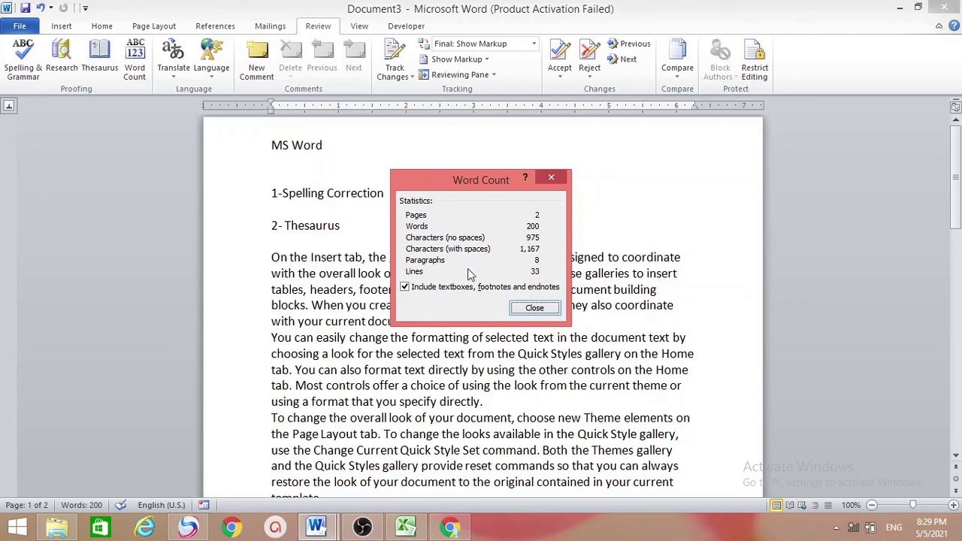
pyautogui.click(534, 309)
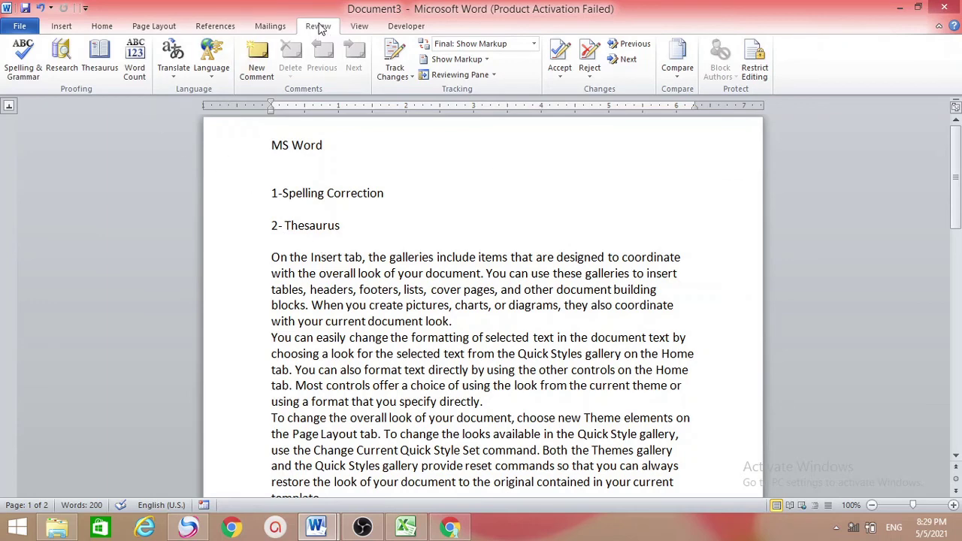
pyautogui.click(136, 60)
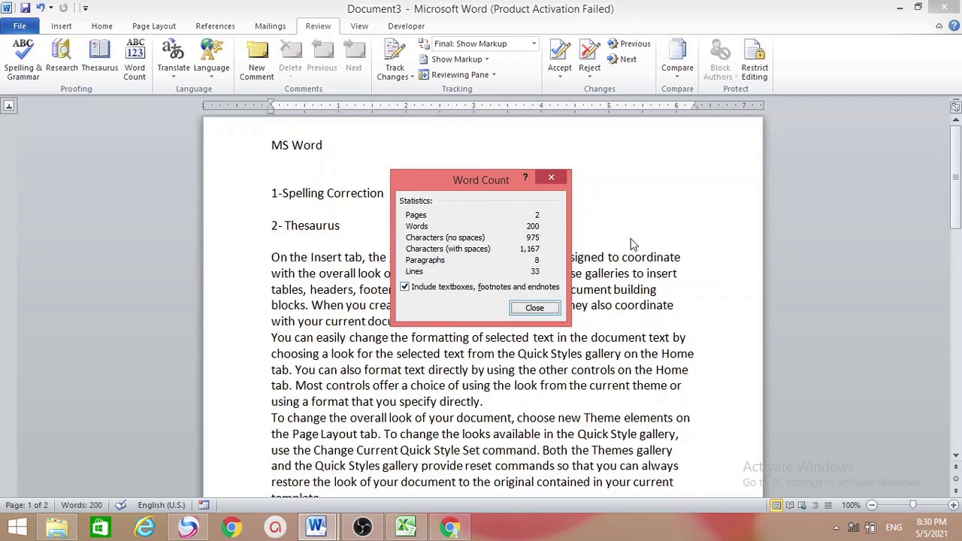
pyautogui.click(540, 310)
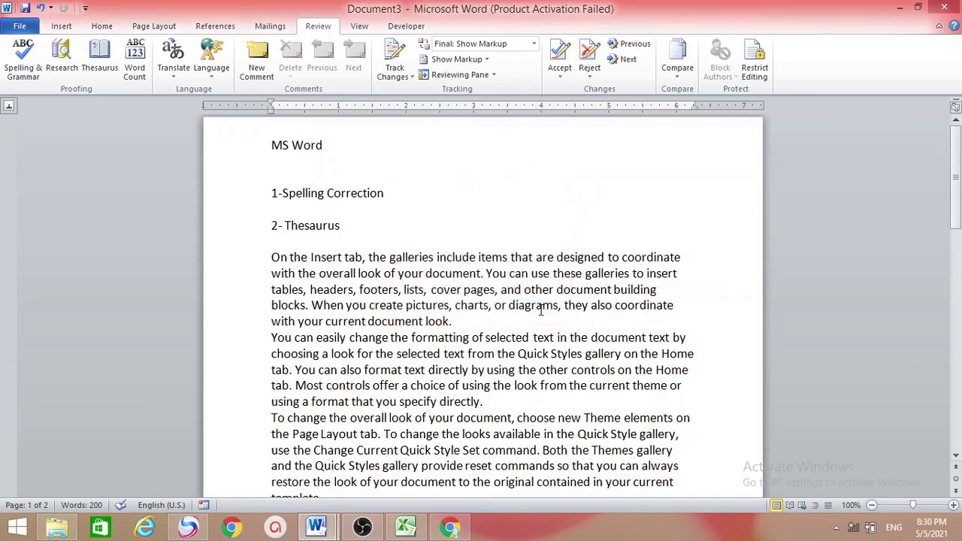